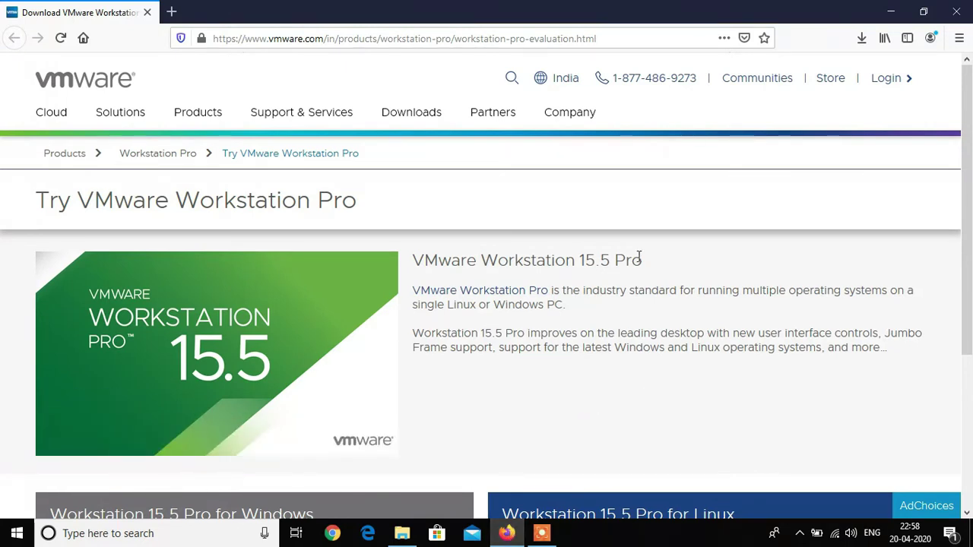
- Open the Workstation Pro evaluation page from VMware's Free Product Trials & Demos and find its download options
click(413, 115)
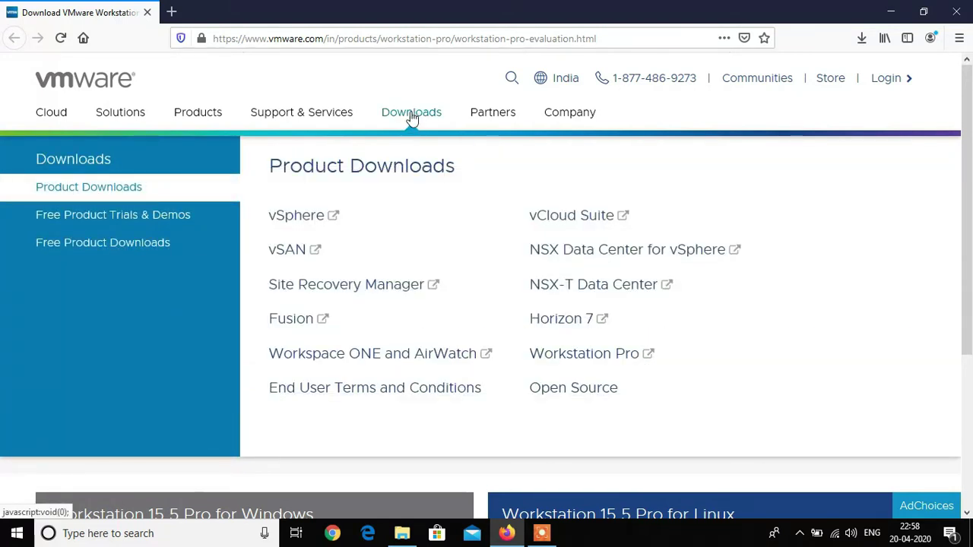
click(161, 218)
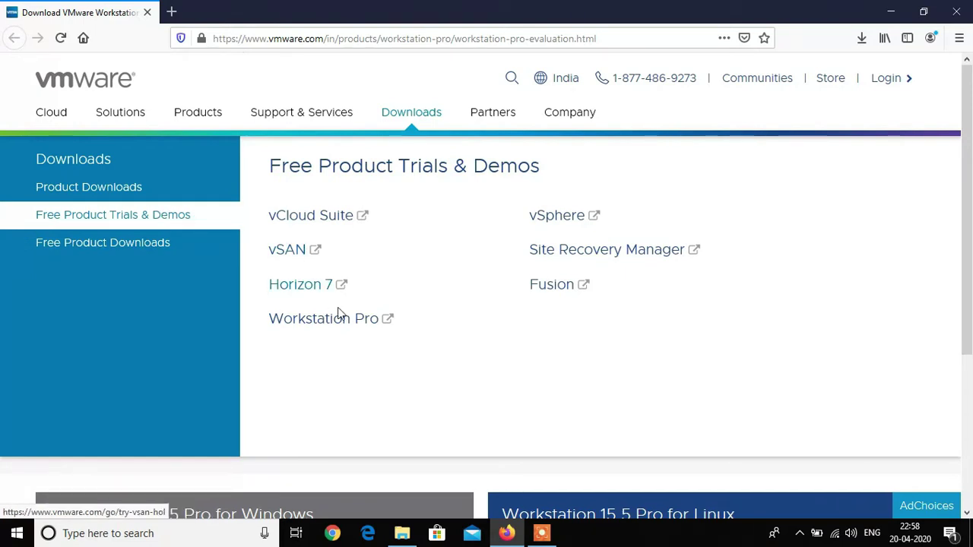
click(347, 327)
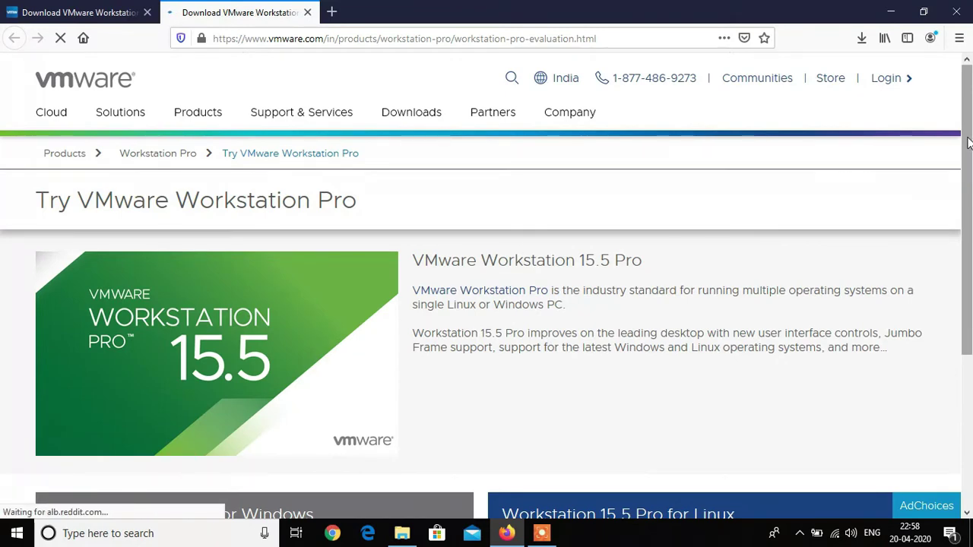
drag(967, 143, 968, 259)
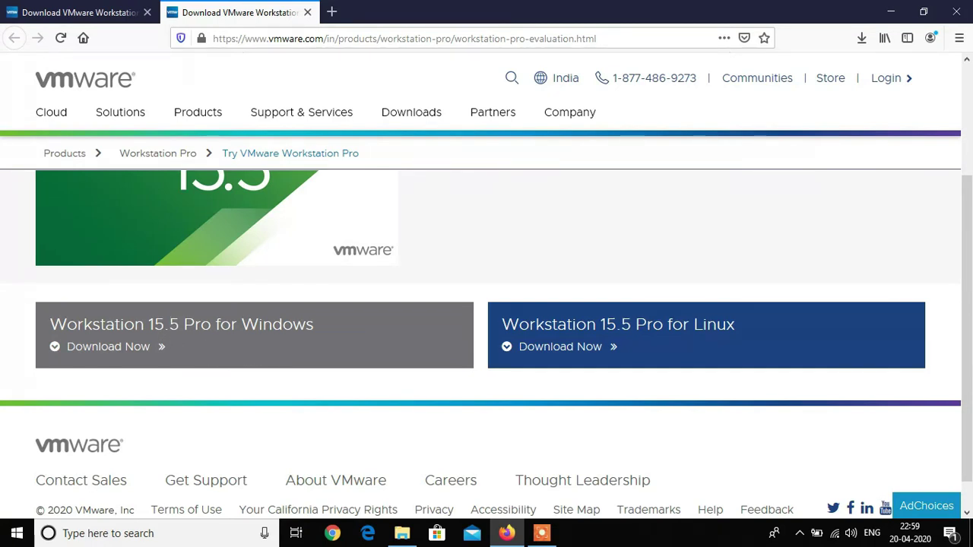
- Try to download Workstation 15.5 Pro for Windows, cancel the save request, and minimize the browser
click(127, 351)
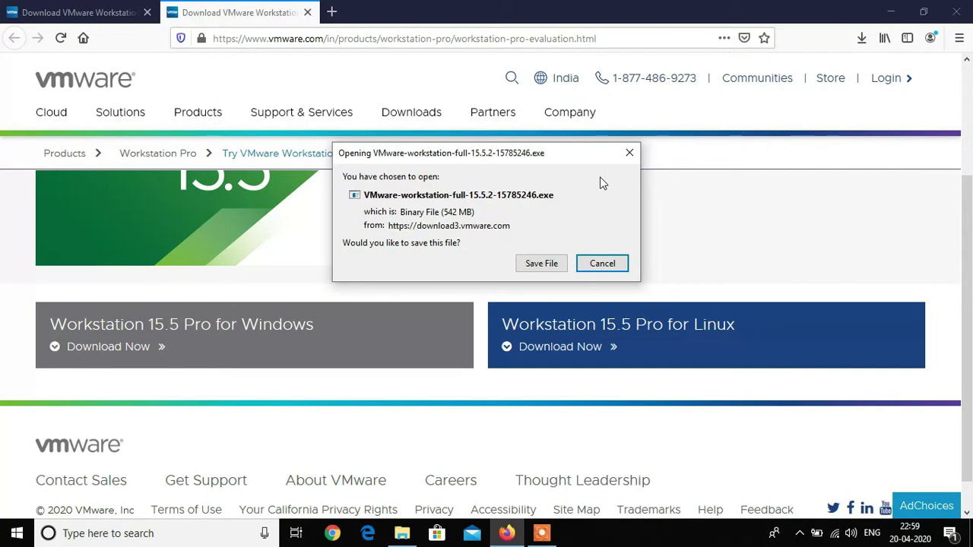
click(602, 264)
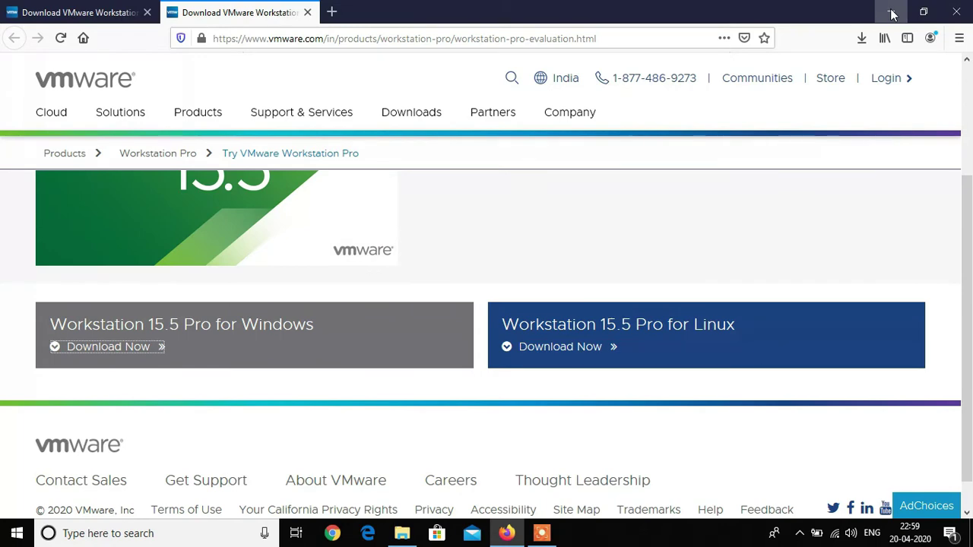
click(893, 15)
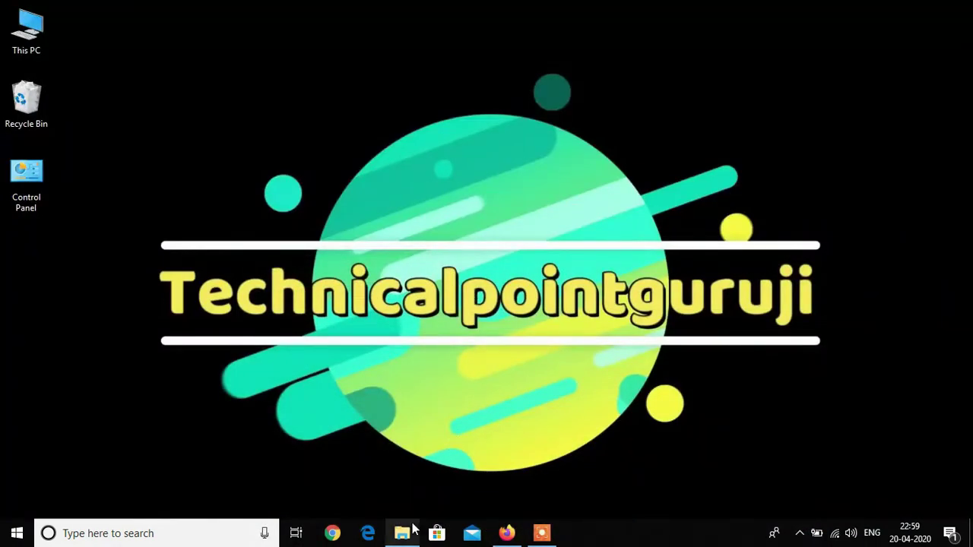
- Run the VMware-workstation-full-15.0.0 installer from the VMware_Workstation_Pro_15.0.0 folder, allow it to make changes, and minimize the folder window
click(410, 533)
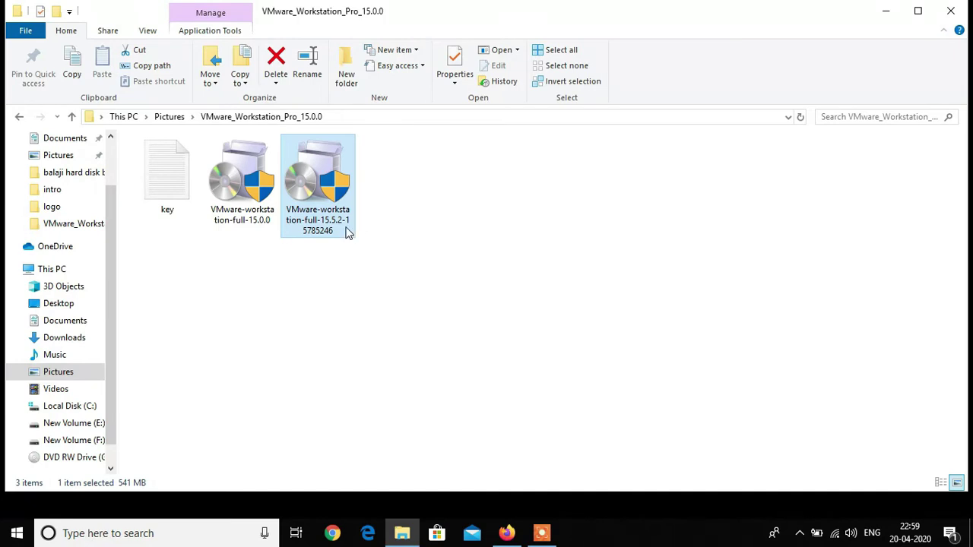
mouse_move(342, 231)
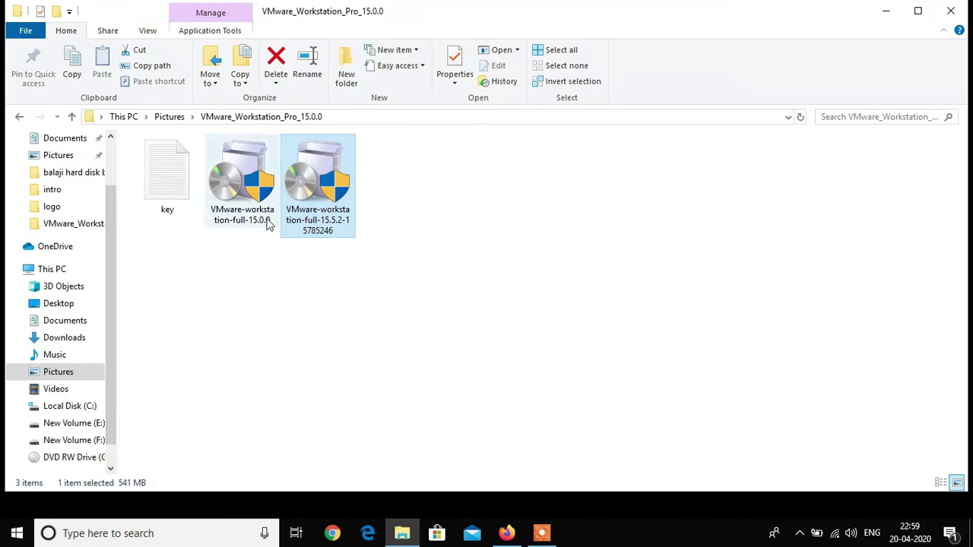
mouse_move(256, 219)
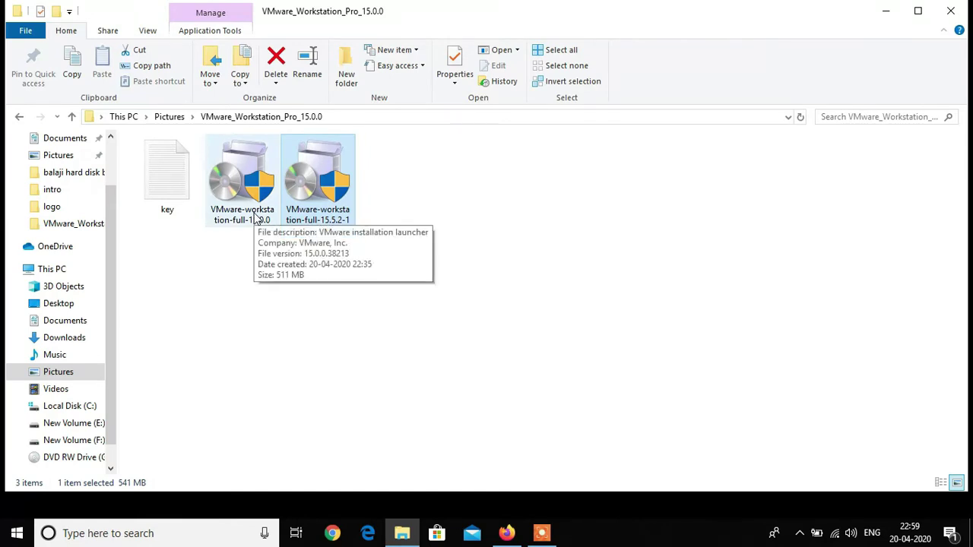
double_click(256, 217)
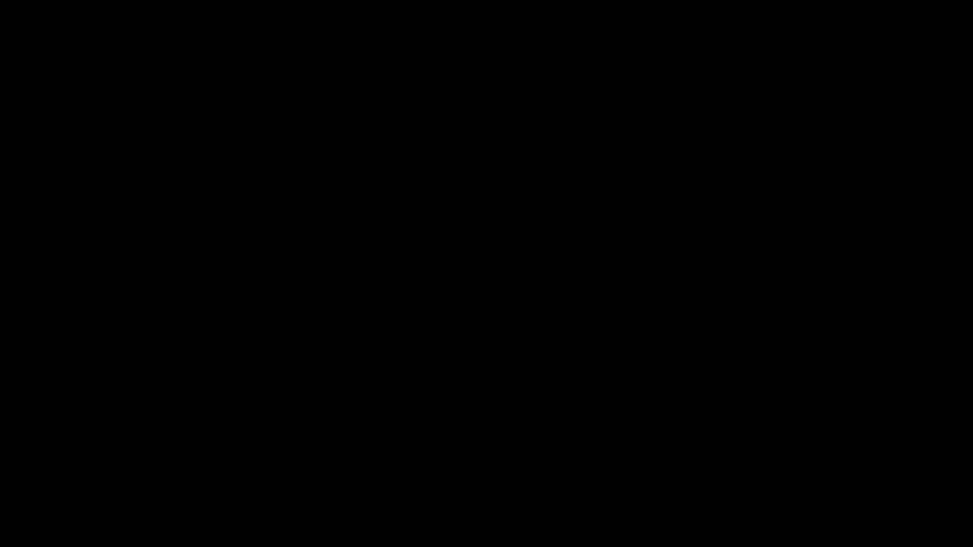
click(430, 365)
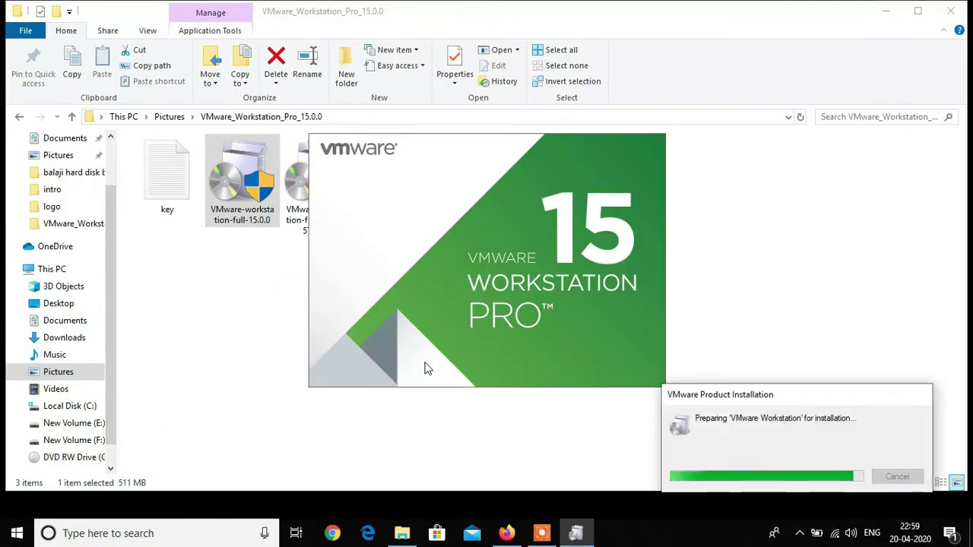
click(884, 12)
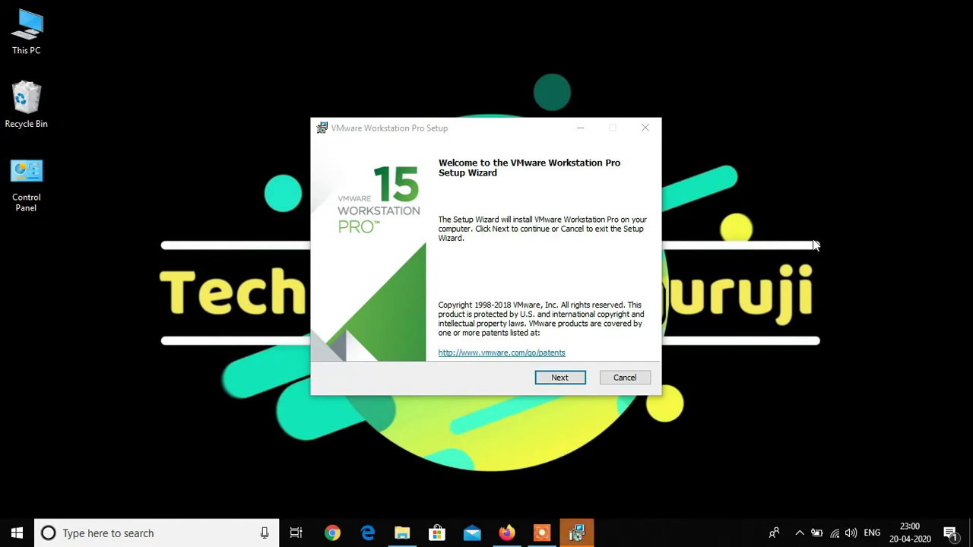
- Proceed past the setup welcome page and accept the terms of the end-user license agreement
click(567, 379)
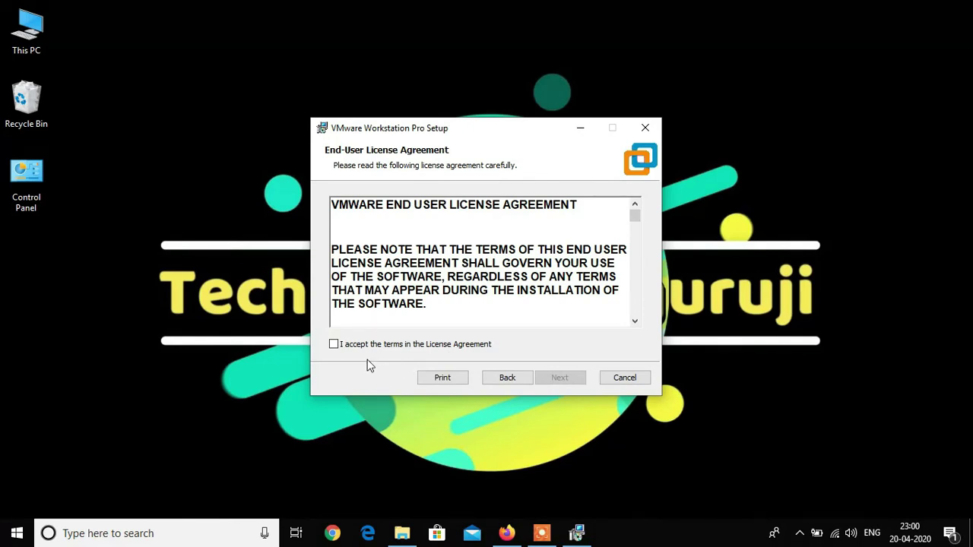
click(342, 350)
click(563, 379)
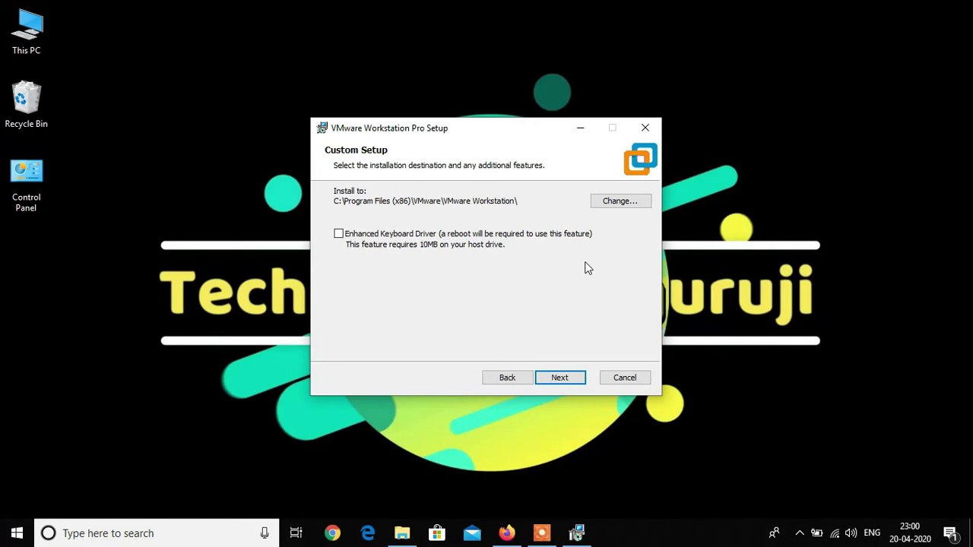
- Install VMware Workstation Pro with the default destination, user experience and shortcut settings, and finish the setup without entering a license
click(562, 382)
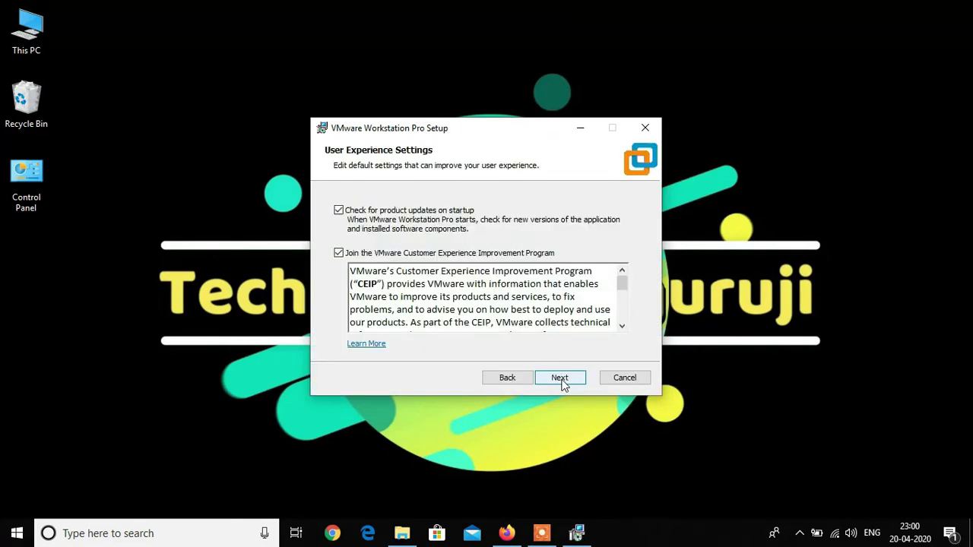
click(563, 384)
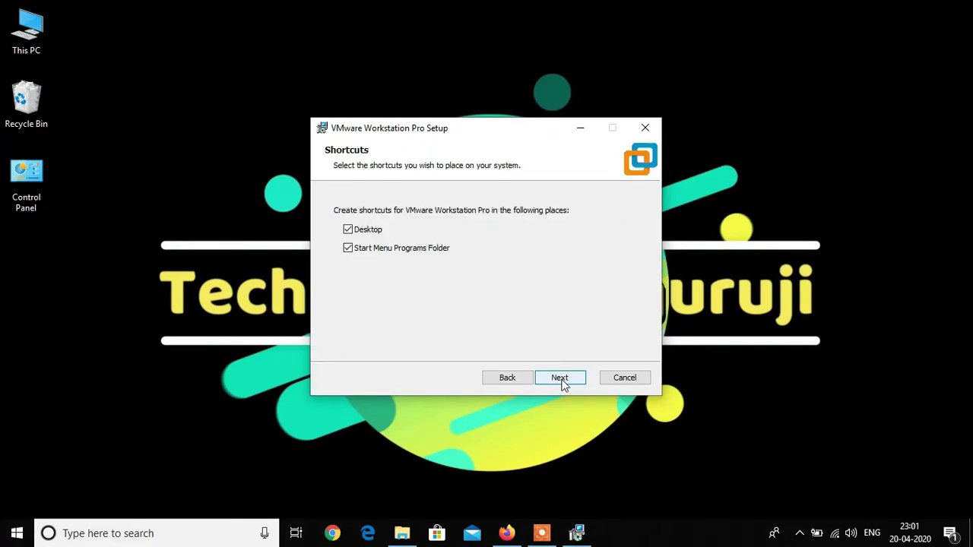
click(564, 384)
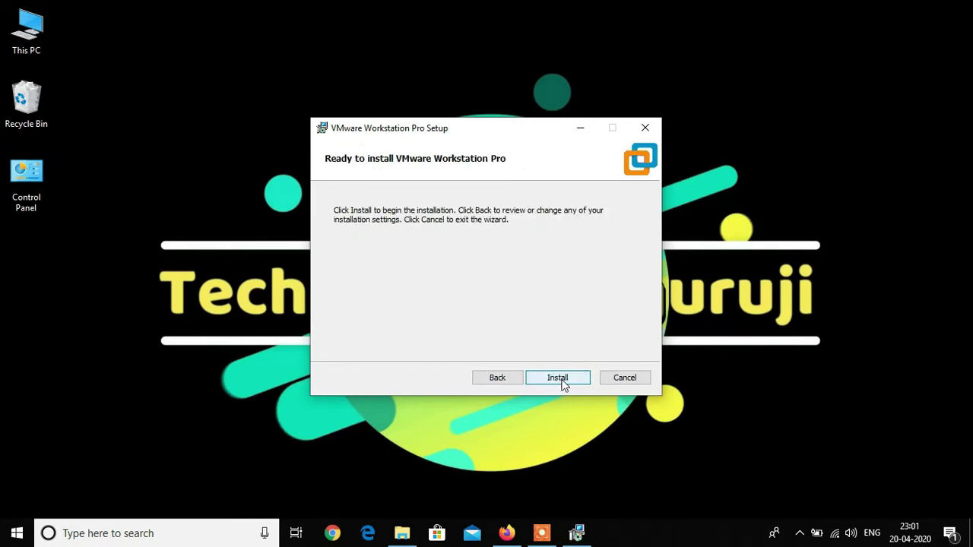
click(564, 383)
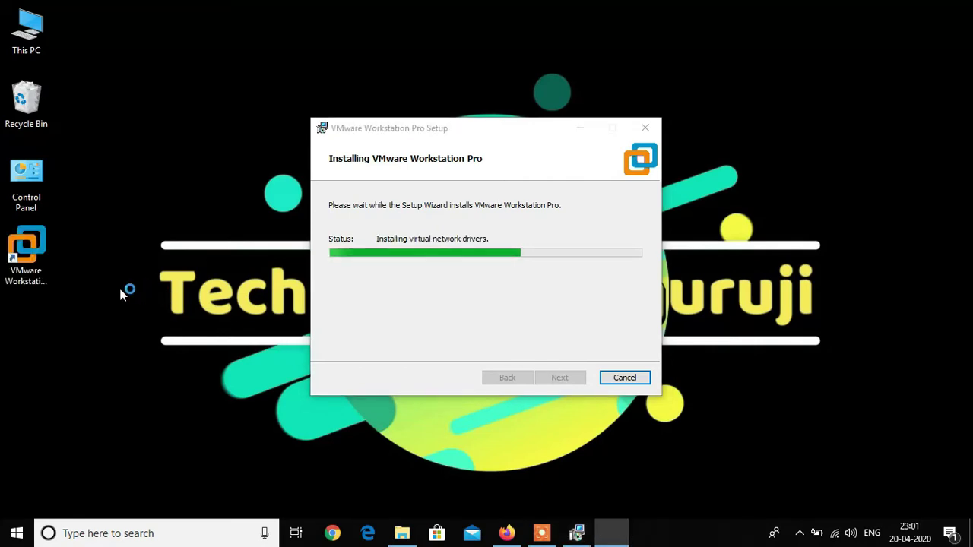
double_click(37, 275)
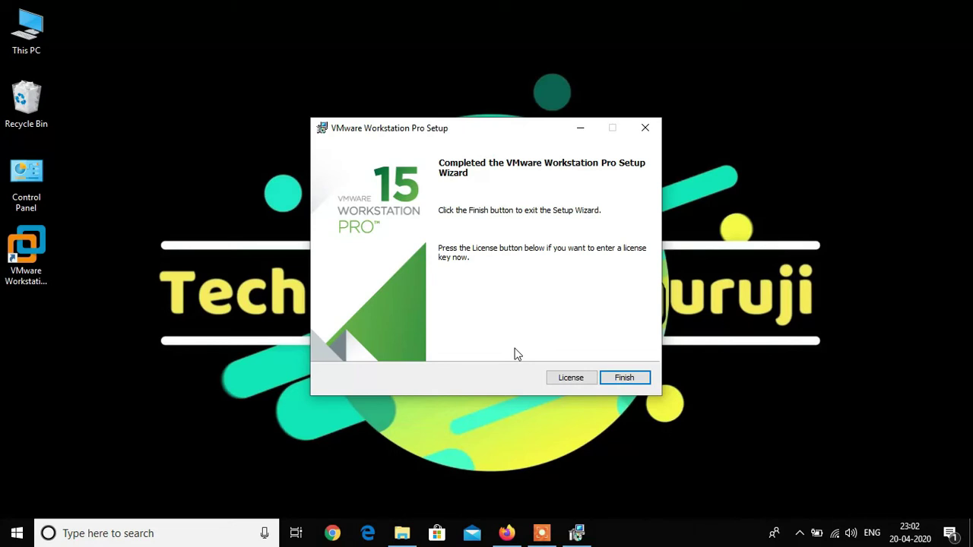
click(621, 378)
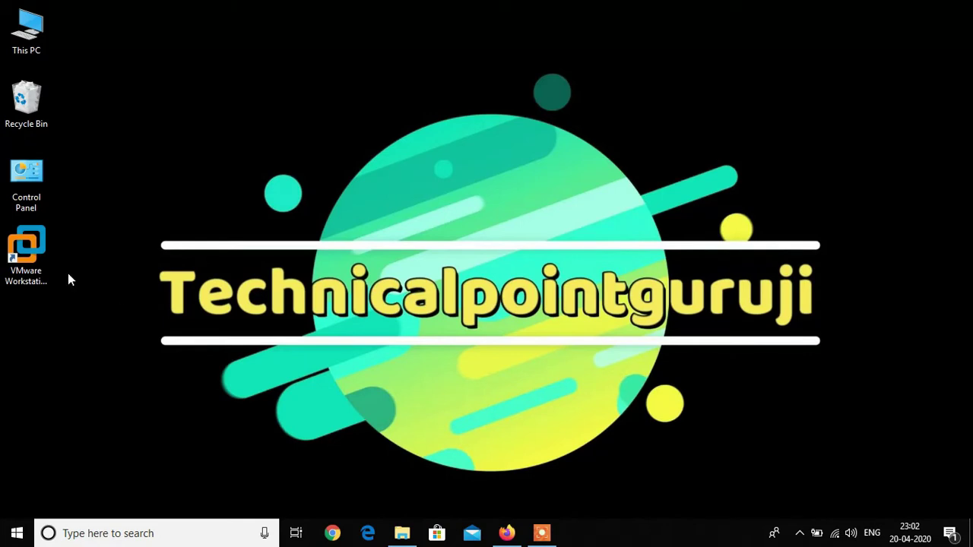
- Launch VMware Workstation from the desktop, maximize it, and check for software updates
double_click(27, 251)
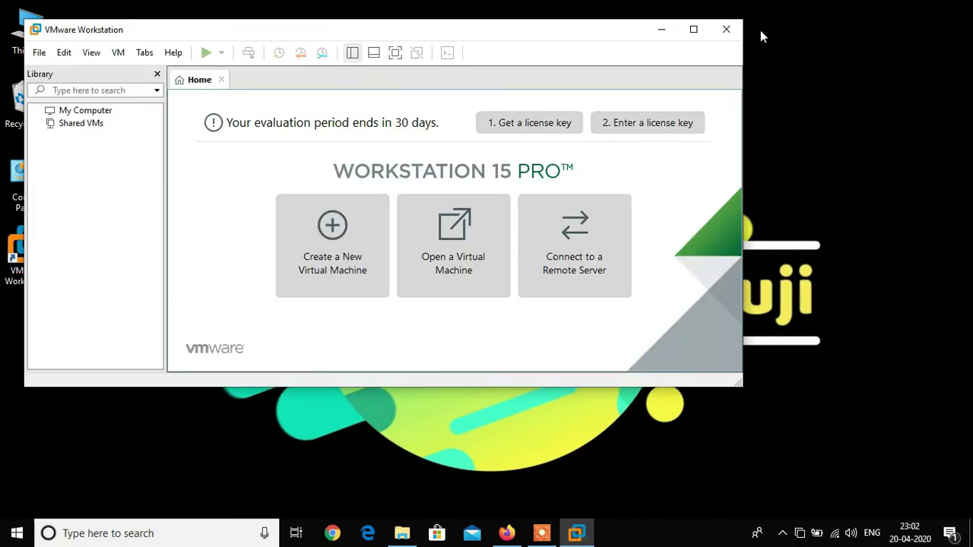
click(692, 35)
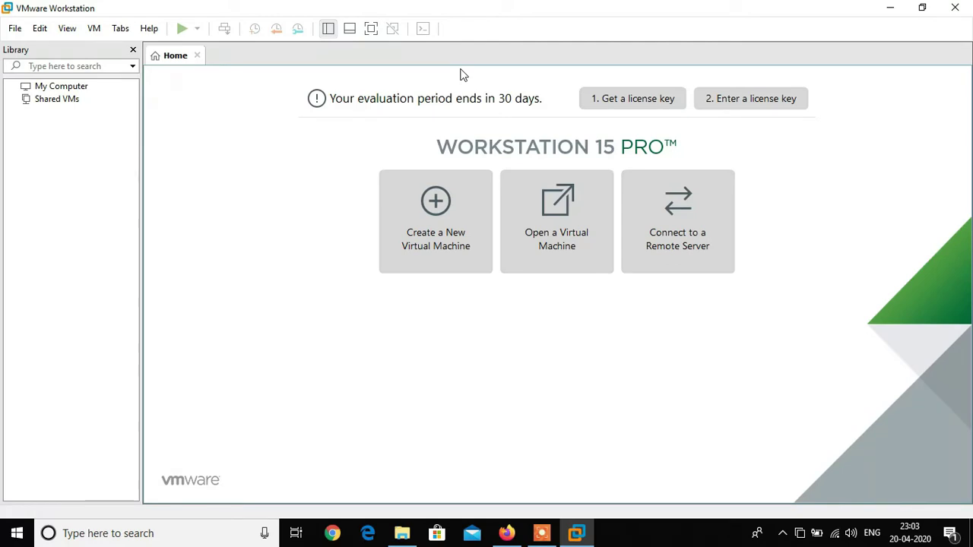
click(150, 30)
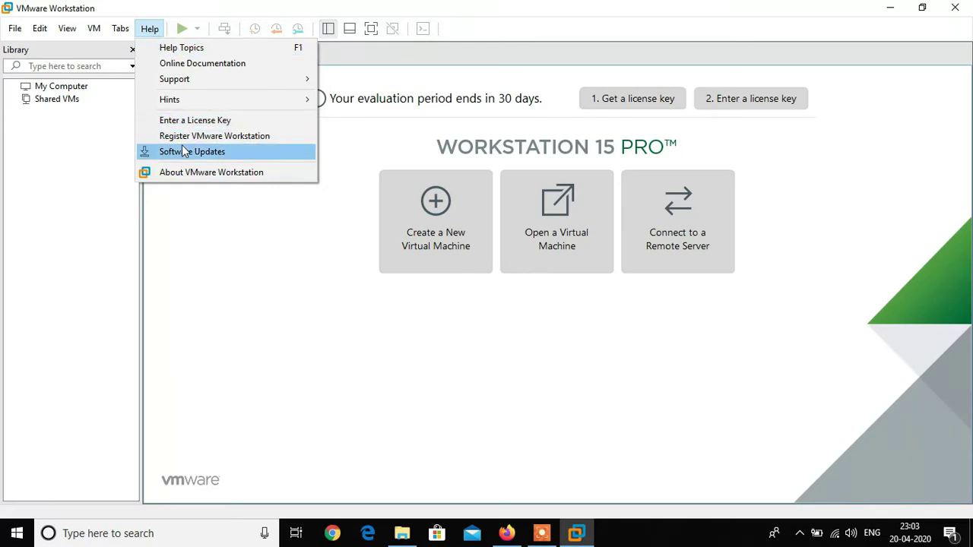
click(182, 148)
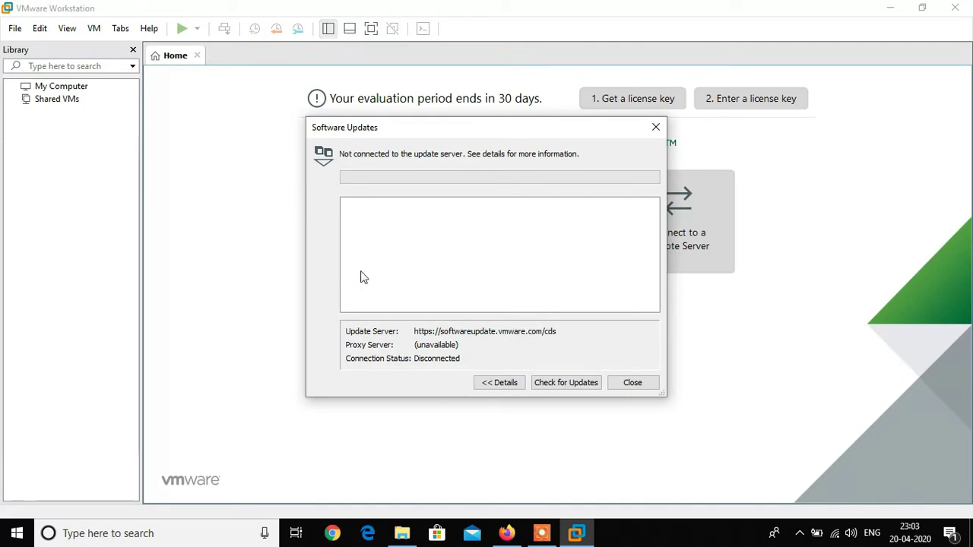
click(564, 385)
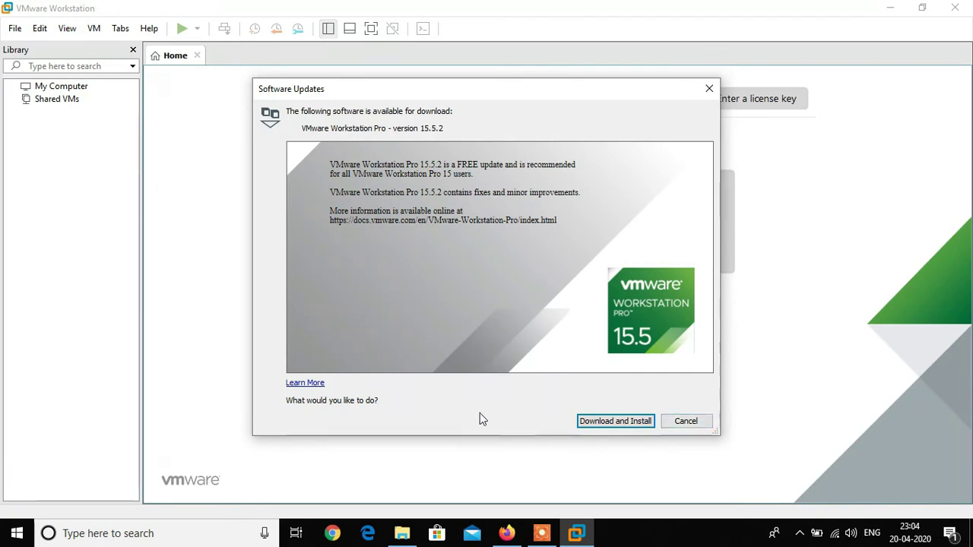
- Decline downloading the VMware Workstation Pro 15.5.2 update, close the update dialog, and exit VMware Workstation
click(688, 425)
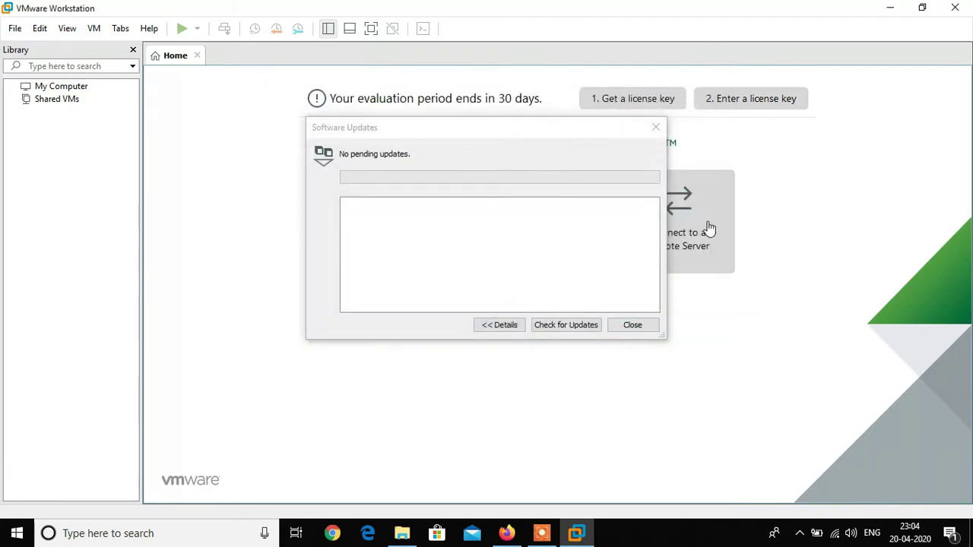
click(633, 326)
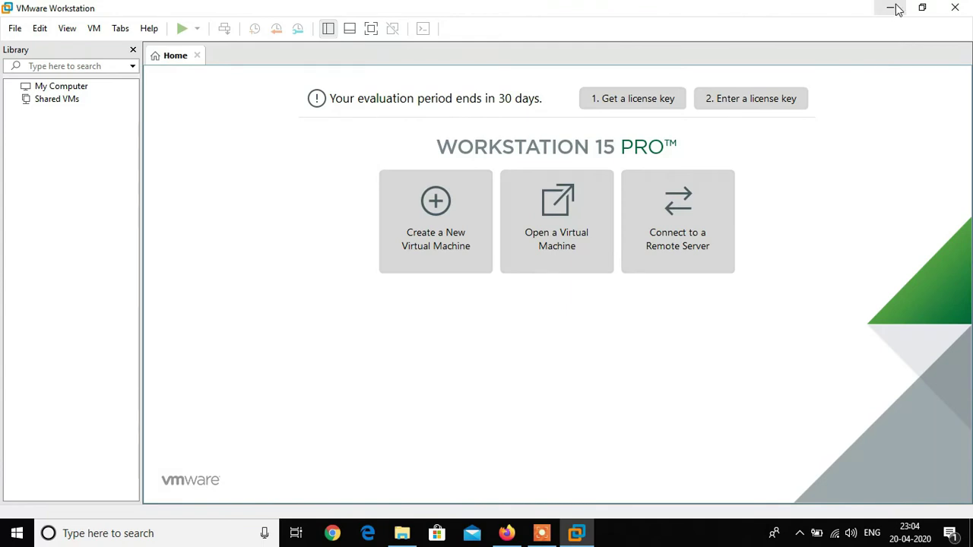
click(955, 7)
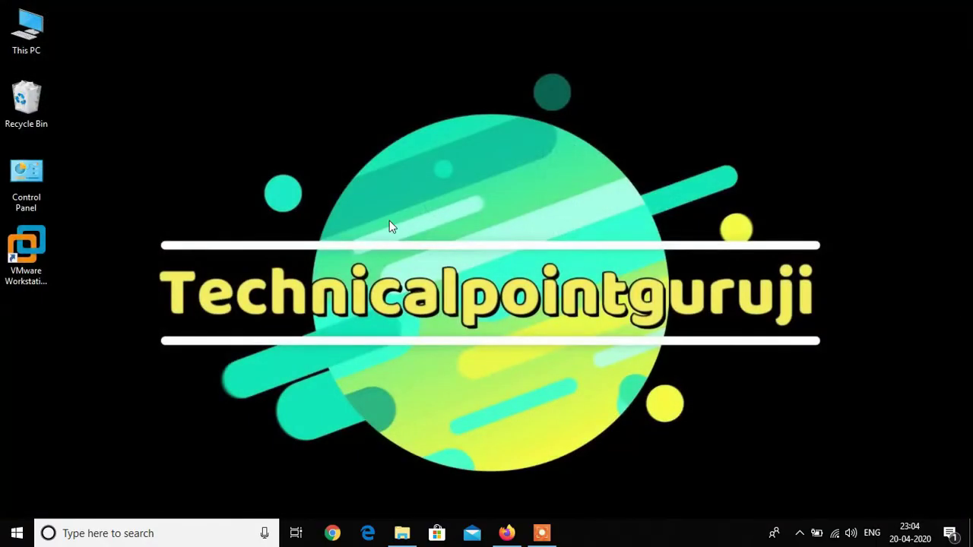
- Run the VMware-workstation-full-15.5.2-15785246 installer from its folder, allow it to make changes, and advance the upgrade setup to the license agreement
click(402, 533)
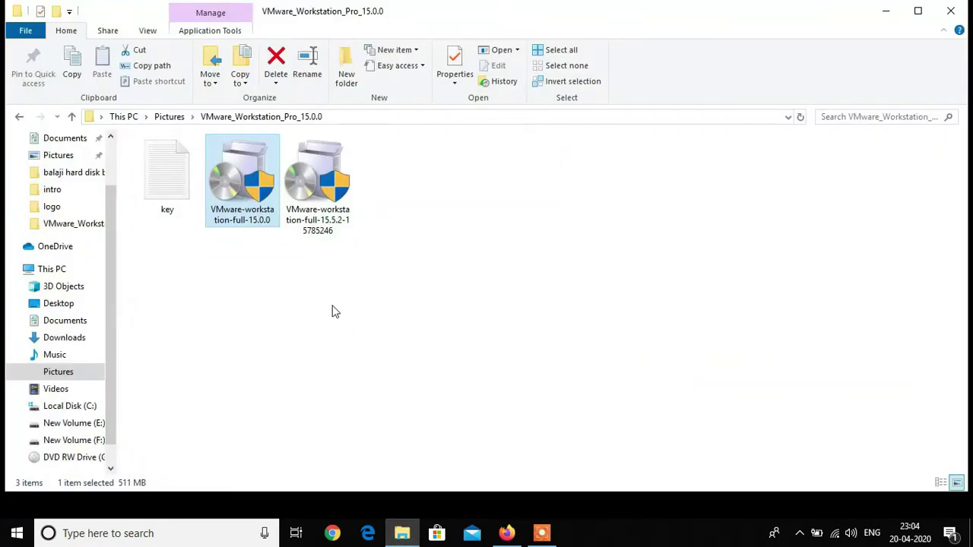
click(334, 237)
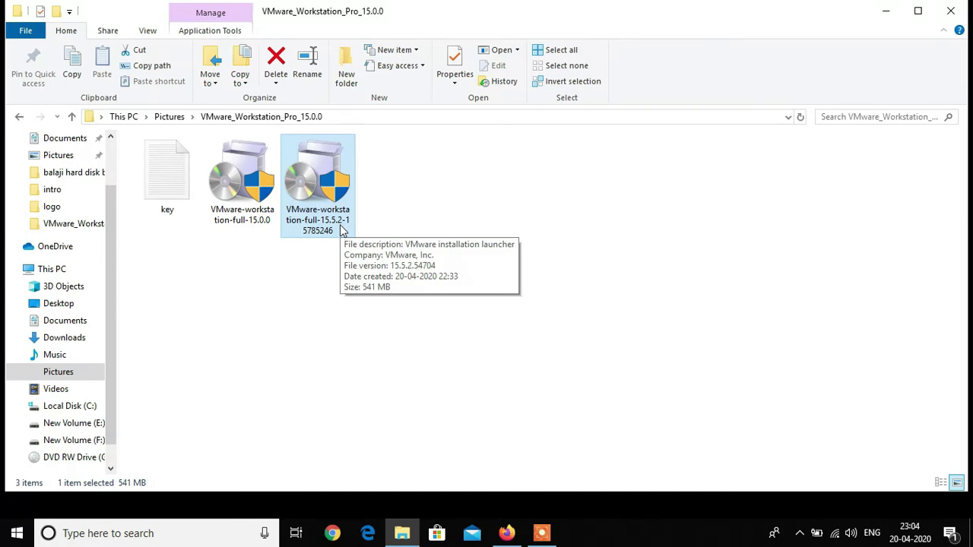
double_click(341, 231)
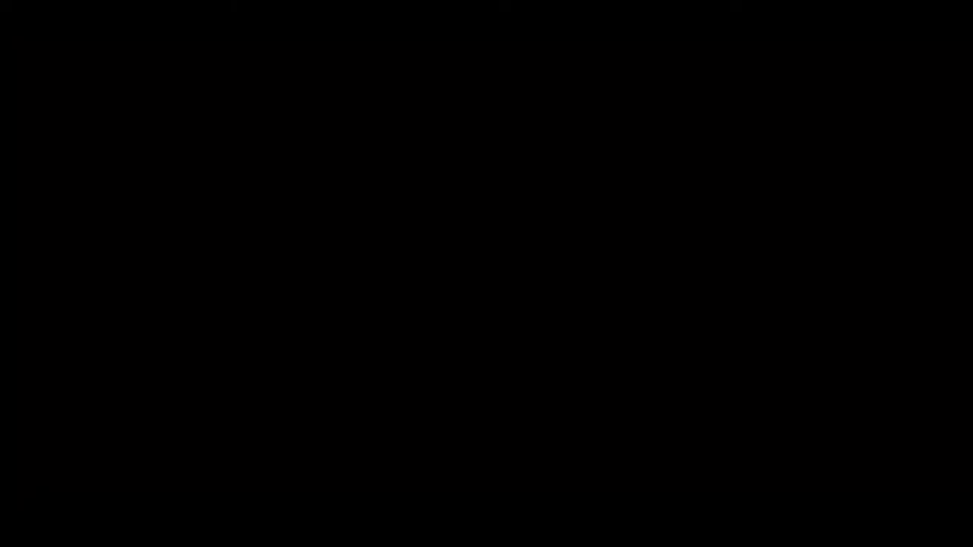
click(419, 363)
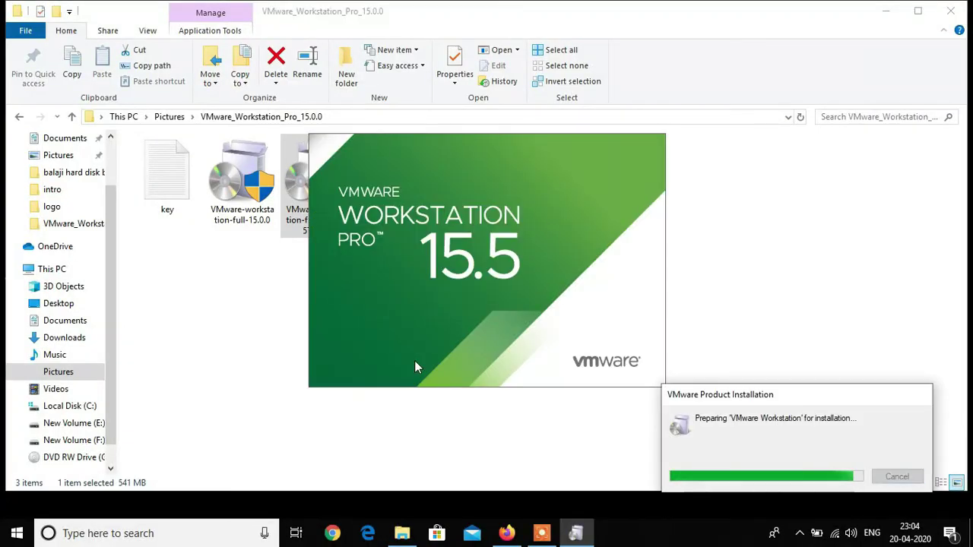
click(884, 13)
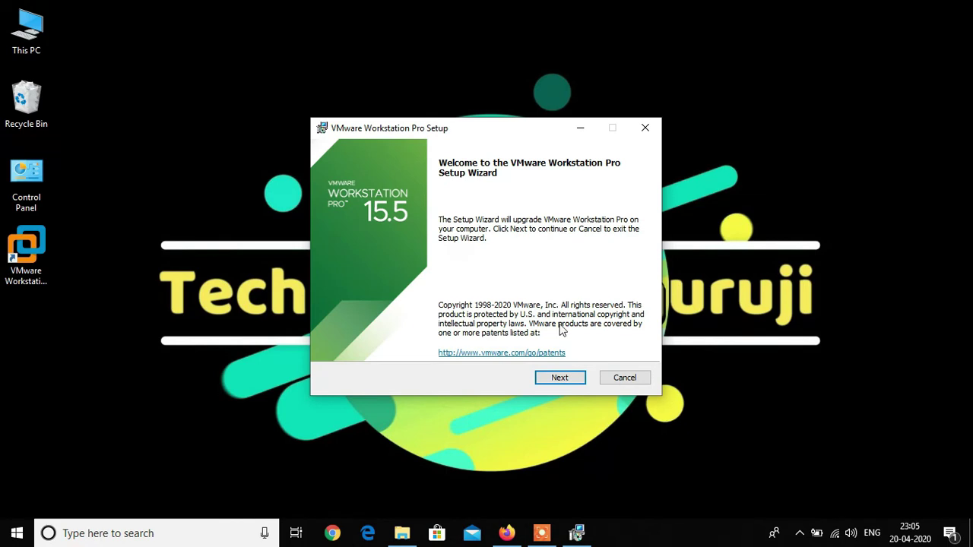
click(558, 376)
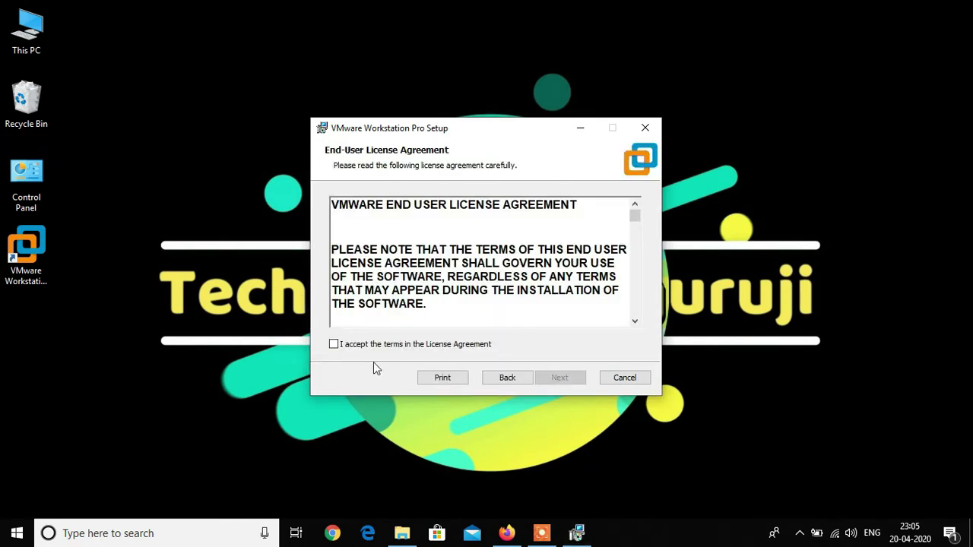
- Accept the license agreement, upgrade VMware Workstation Pro with the default destination, user experience and shortcut settings, and finish the setup without entering a license
click(385, 343)
click(564, 377)
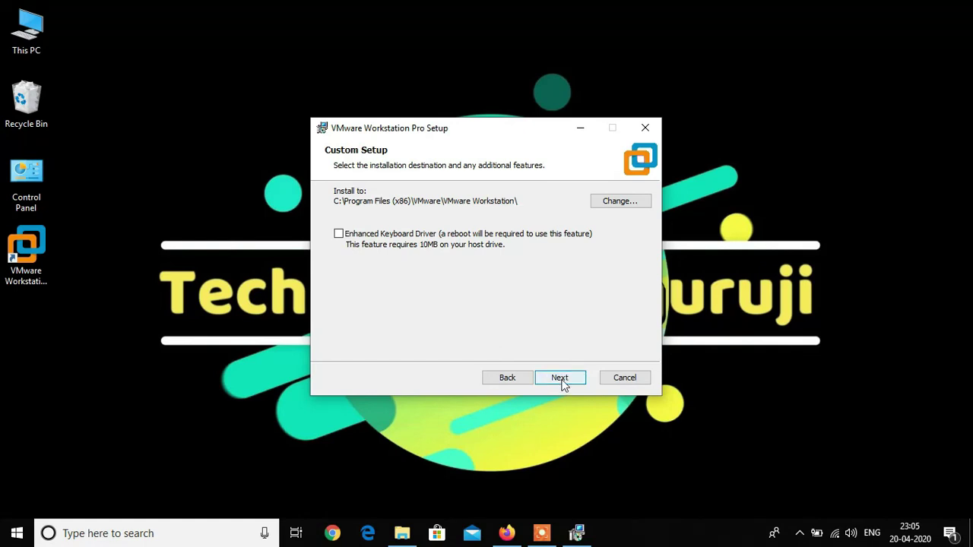
click(561, 379)
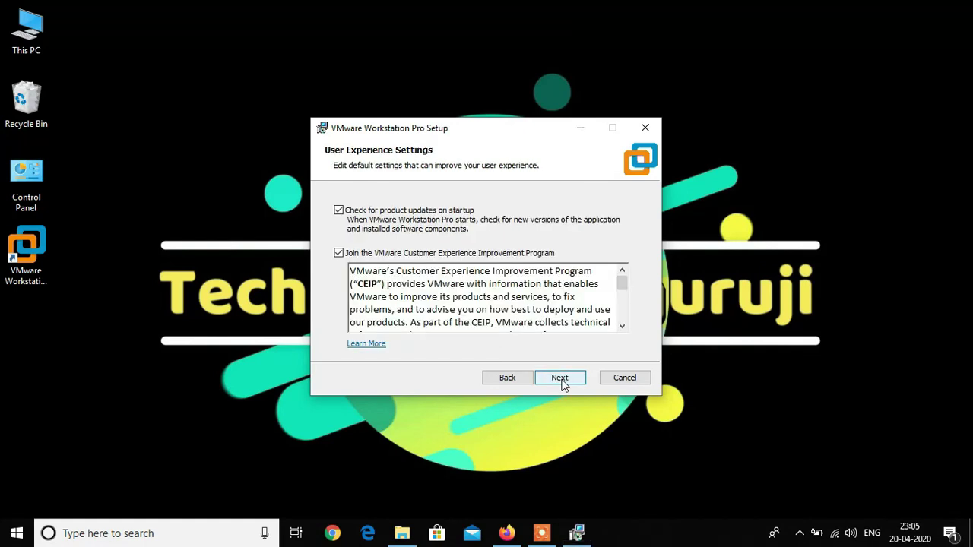
click(563, 384)
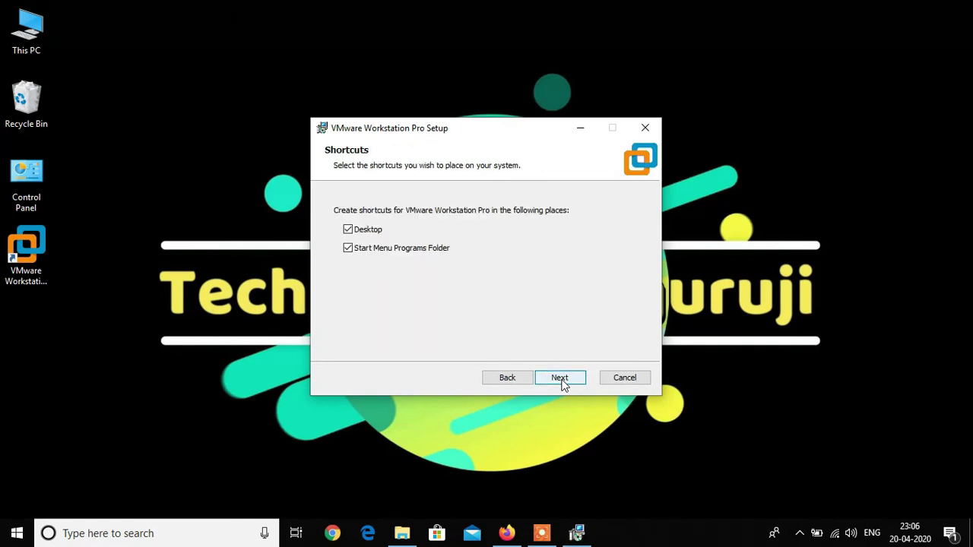
click(559, 378)
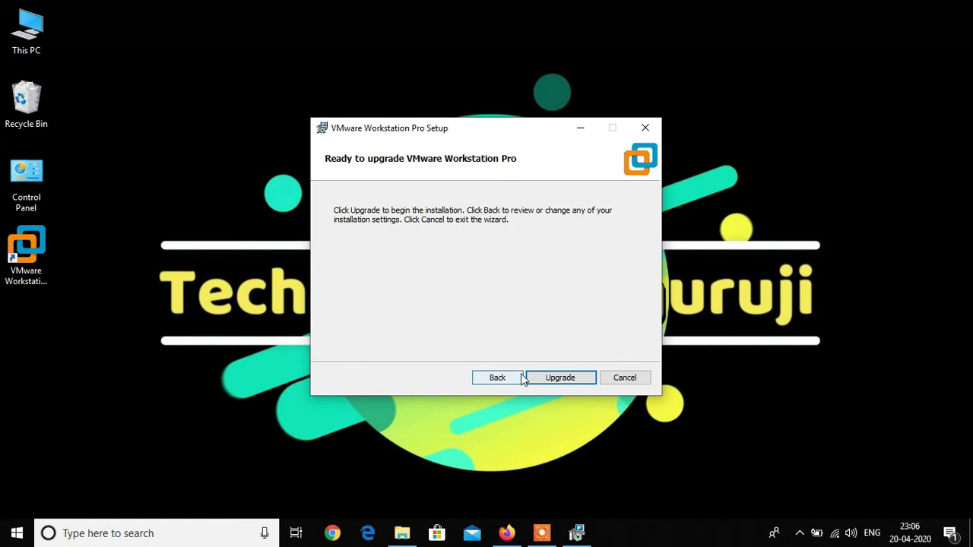
click(566, 378)
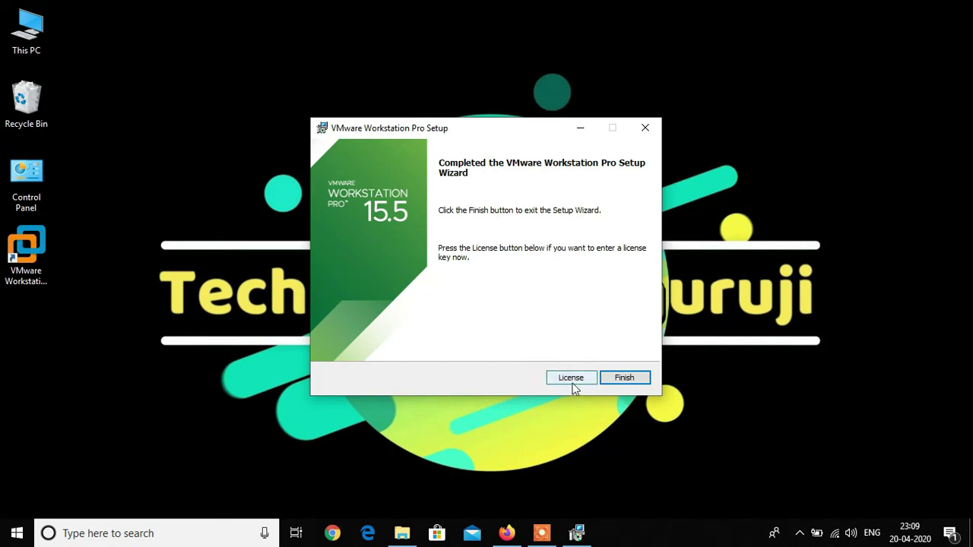
click(624, 378)
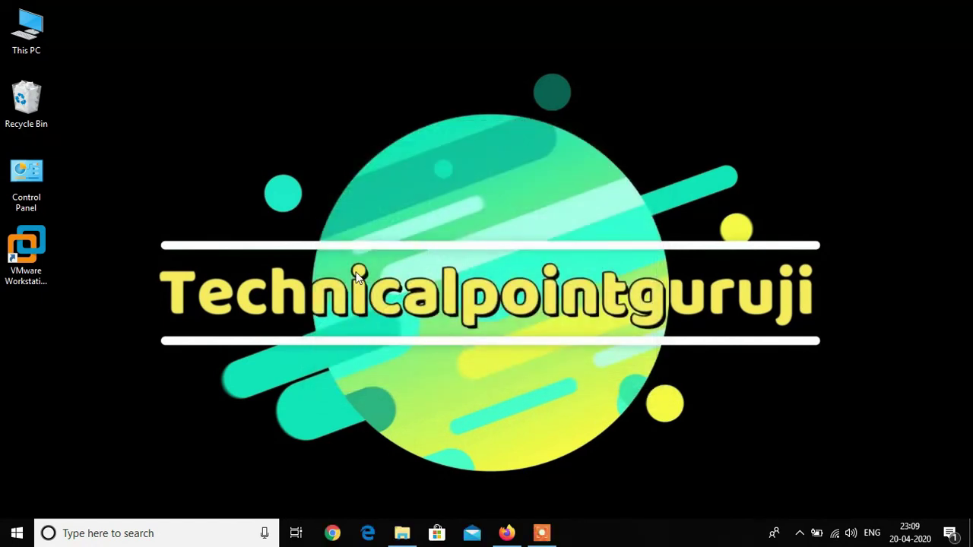
right_click(352, 179)
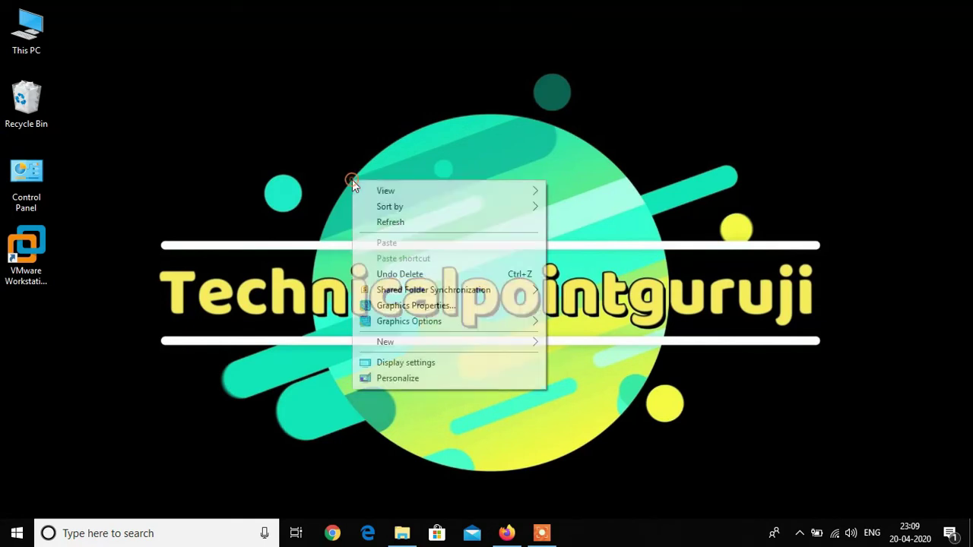
click(384, 219)
right_click(249, 192)
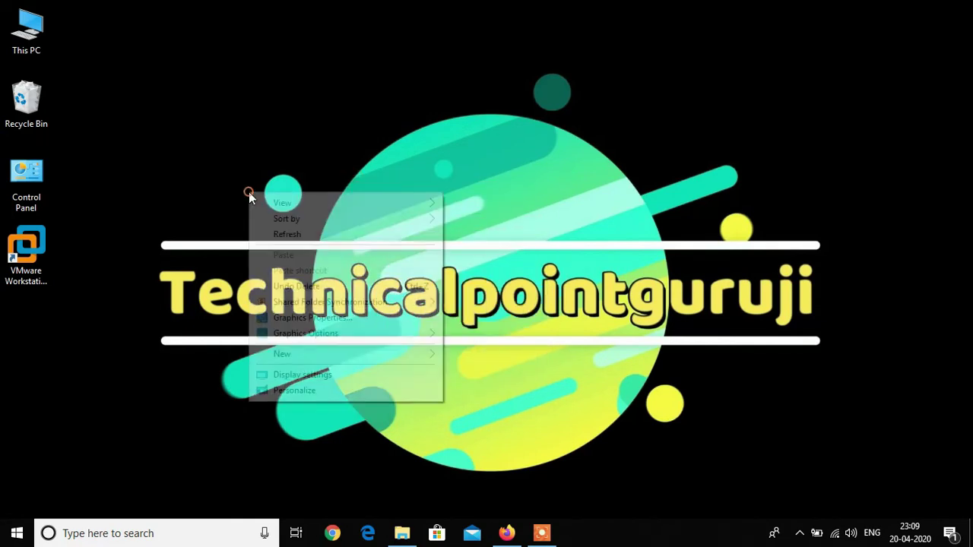